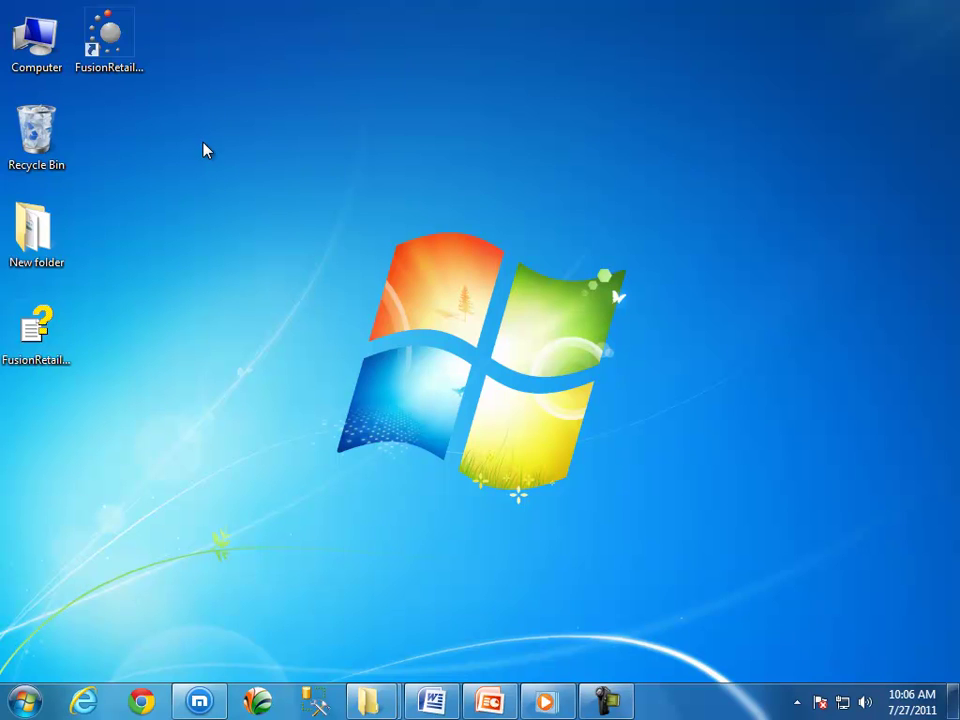
# Launch FusionRetail from its desktop shortcut.
pyautogui.click(100, 50)
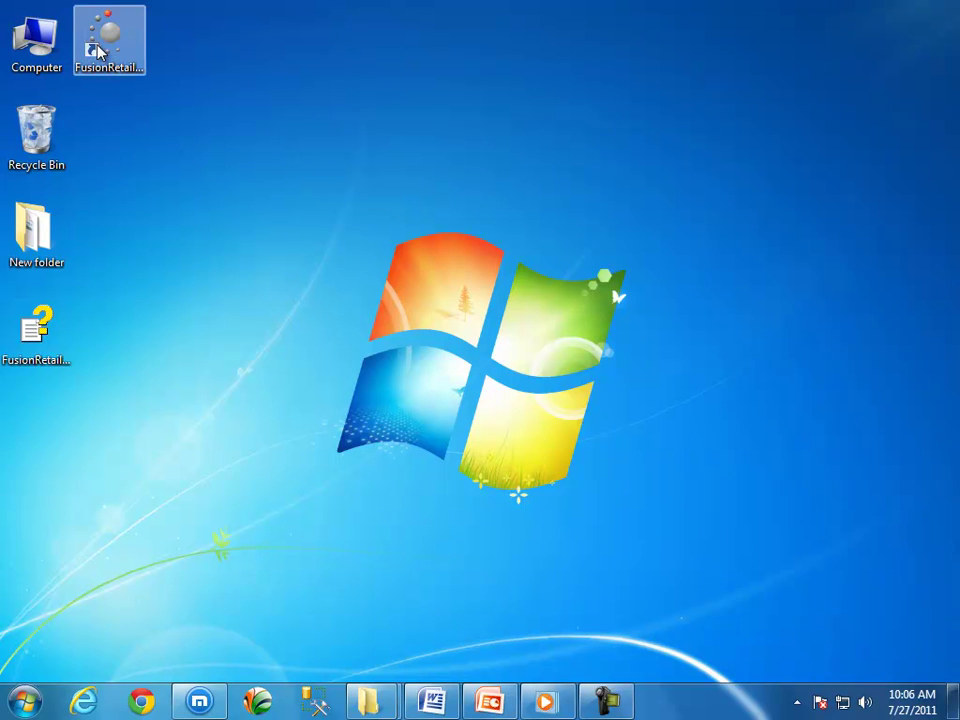
pyautogui.doubleClick(97, 50)
# Open the FusionRetail6 program folder from the shortcut's Properties.
pyautogui.rightClick(98, 45)
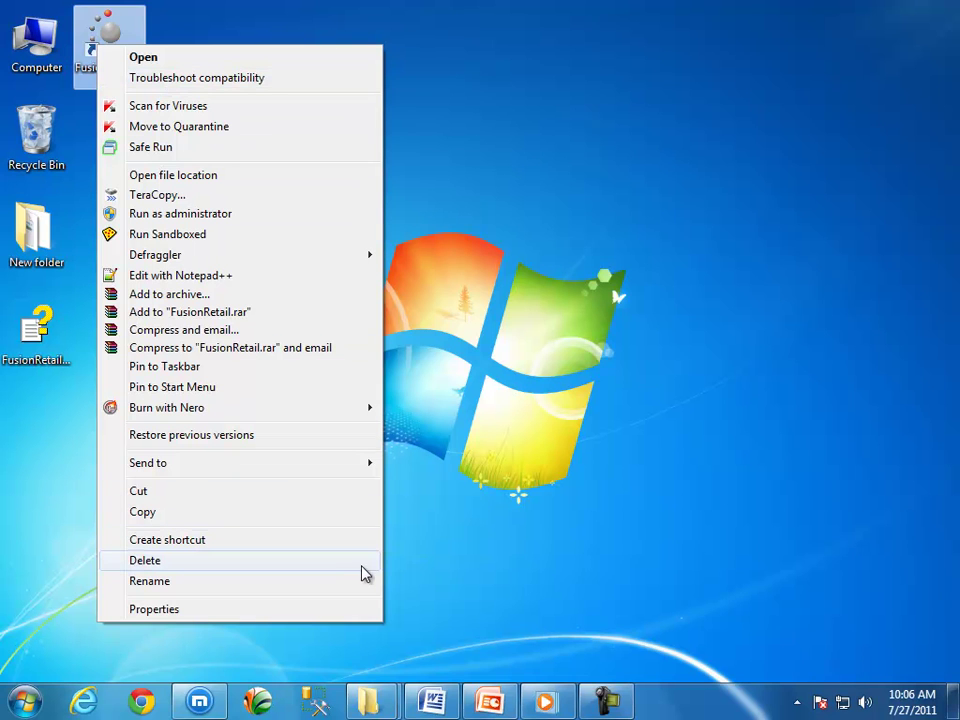
pyautogui.click(162, 609)
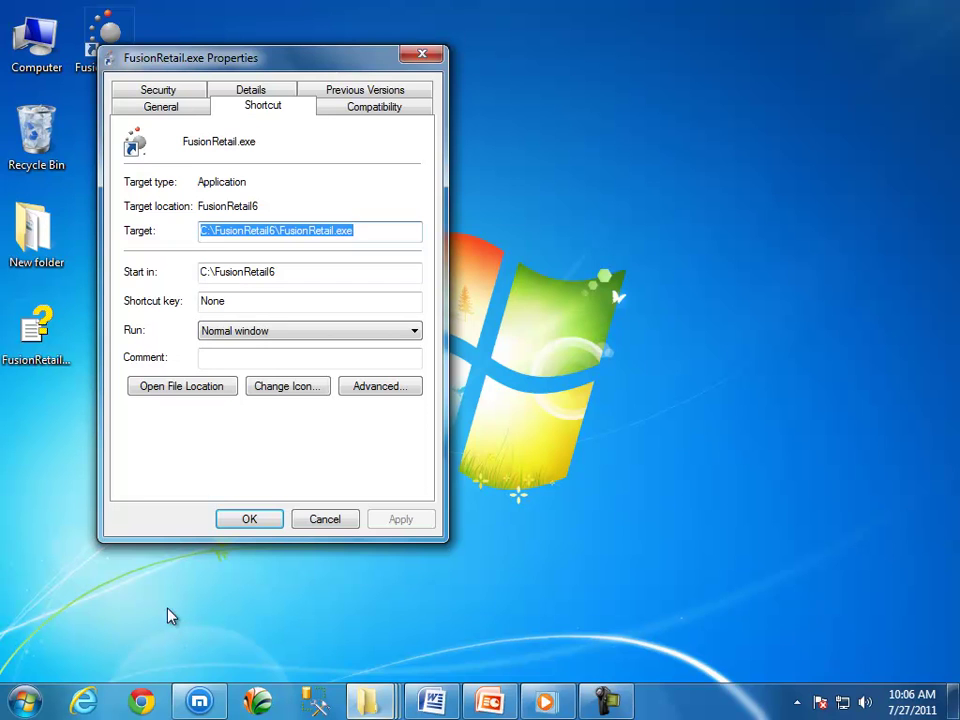
pyautogui.click(172, 390)
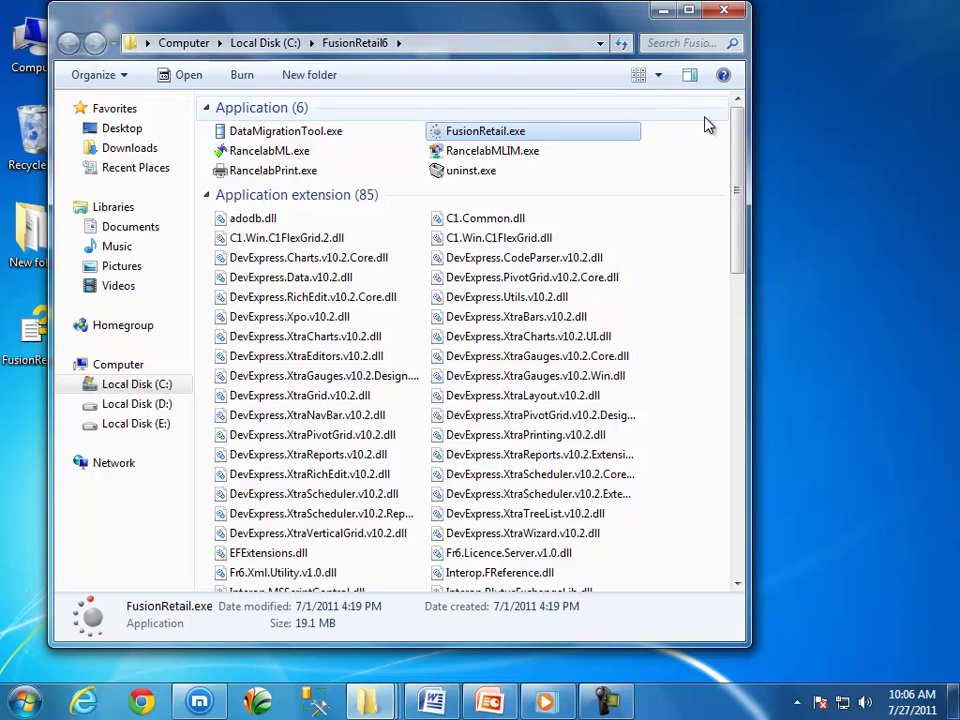
pyautogui.moveTo(739, 144); pyautogui.dragTo(737, 495)
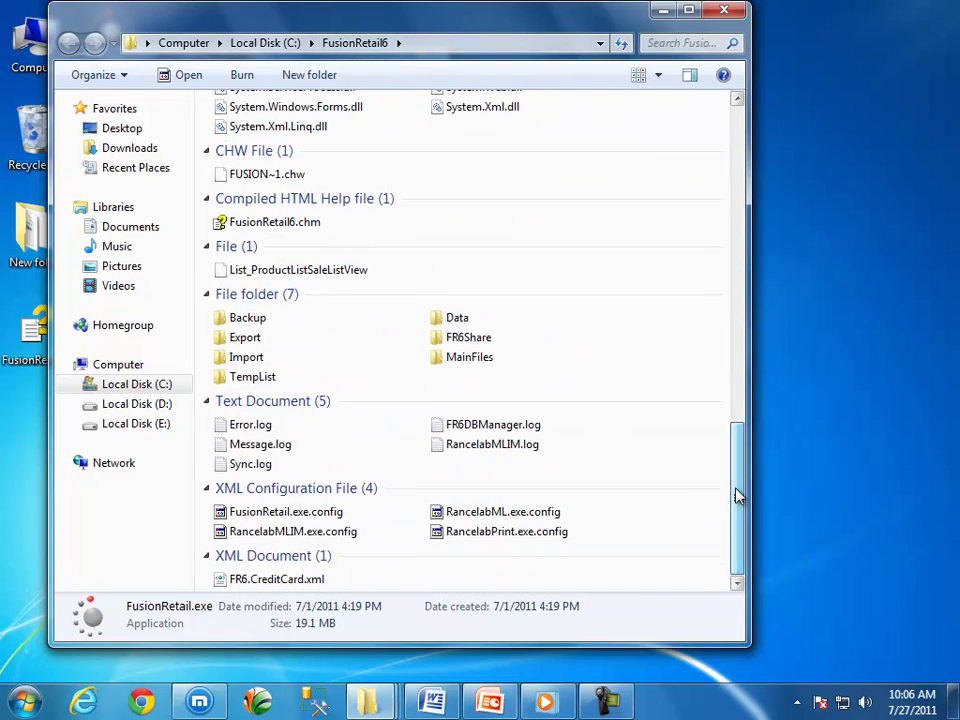
# Delete FusionRetail.exe.config to the Recycle Bin, then close the folder and Properties windows.
pyautogui.click(297, 516)
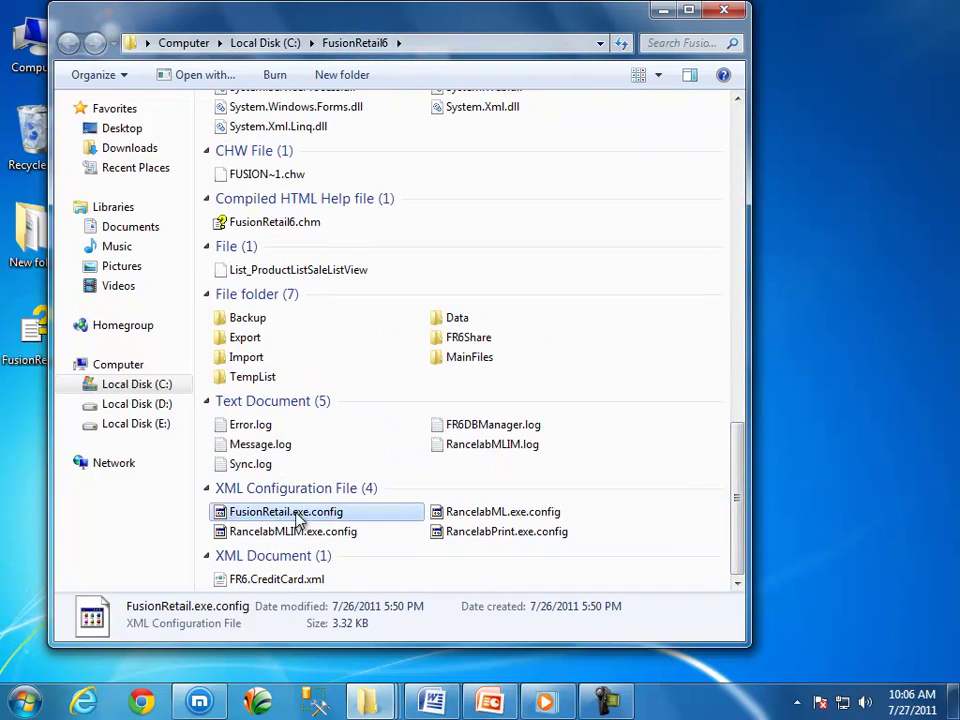
pyautogui.rightClick(358, 519)
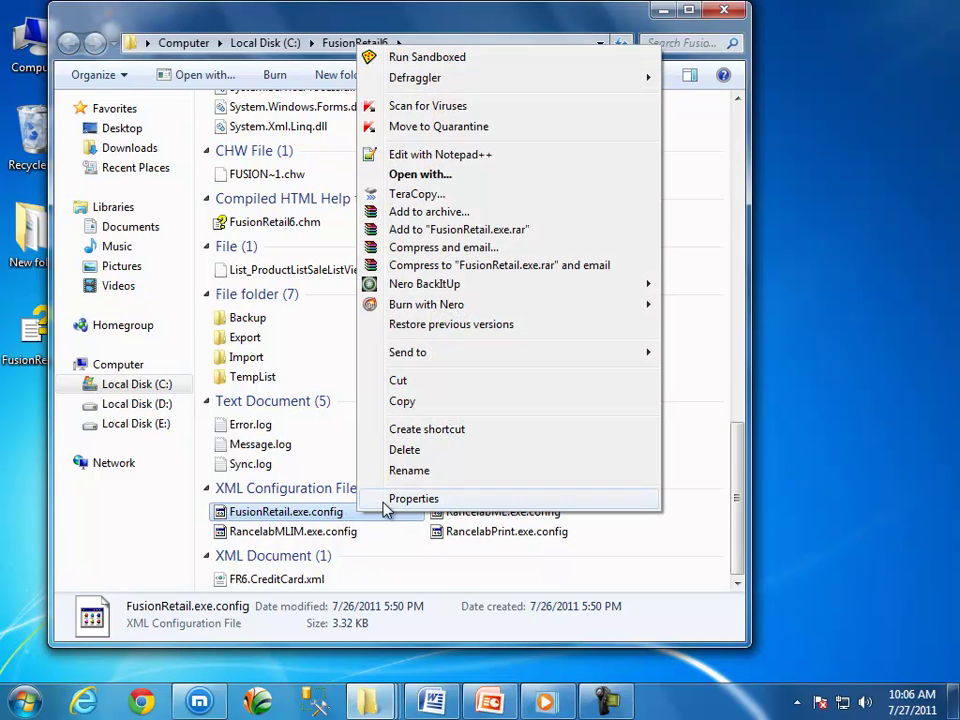
pyautogui.click(412, 455)
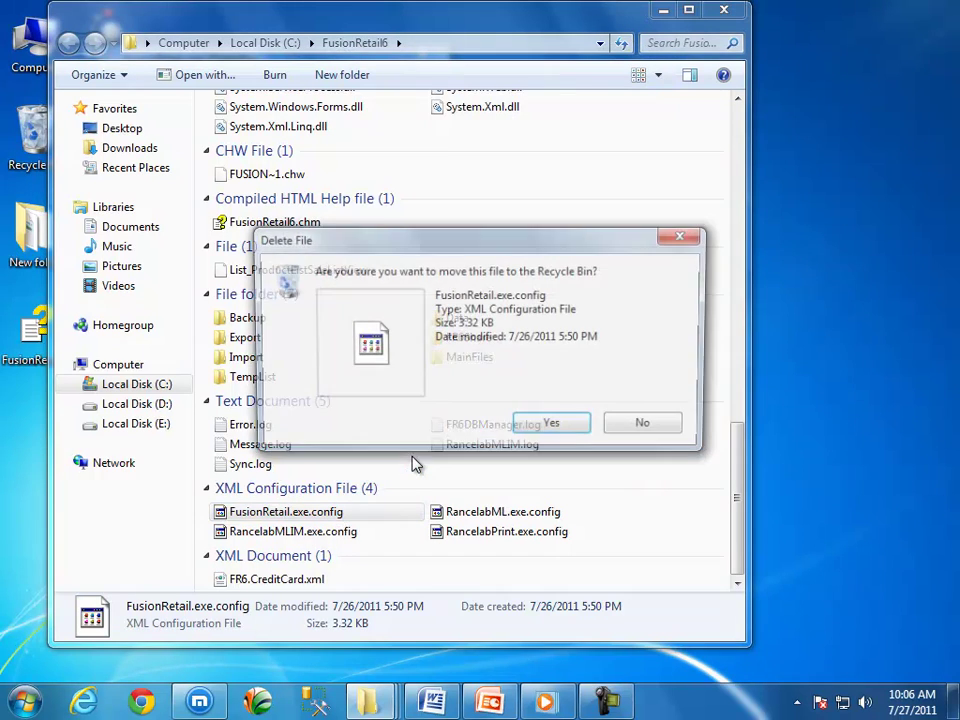
pyautogui.click(553, 428)
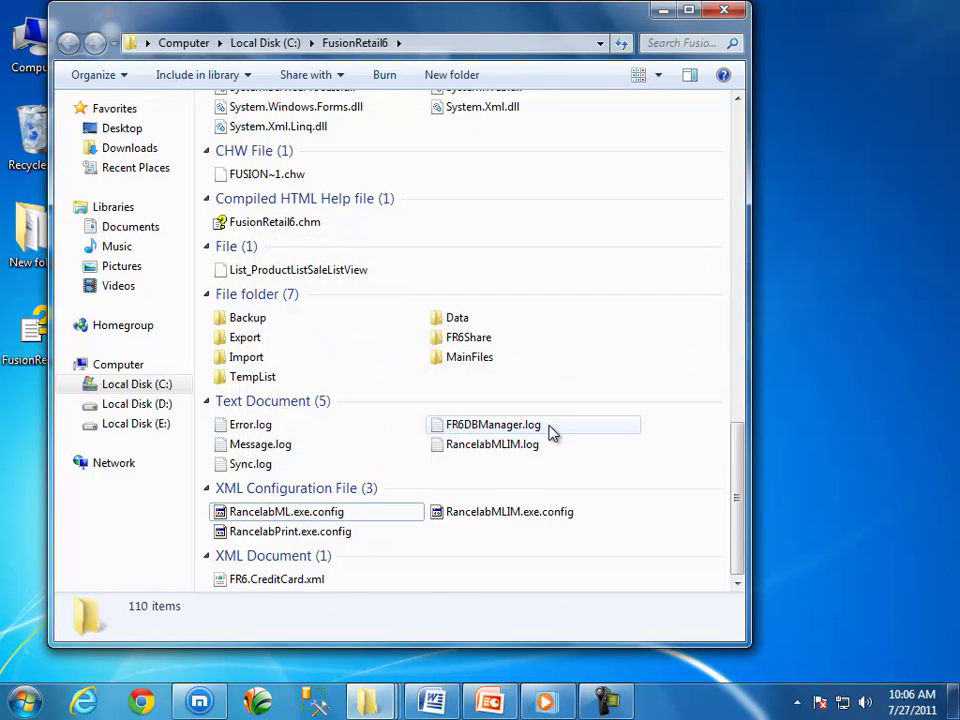
pyautogui.click(727, 12)
pyautogui.click(426, 57)
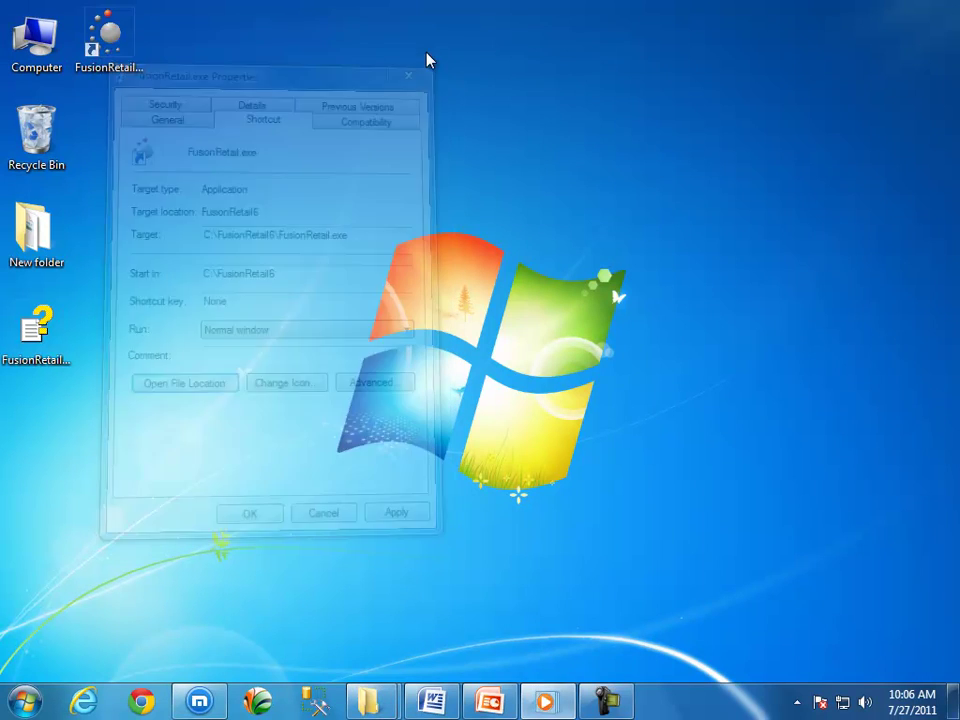
# Start FR6 Database Manager and continue past the Welcome page to Connect to Database Server.
pyautogui.doubleClick(136, 60)
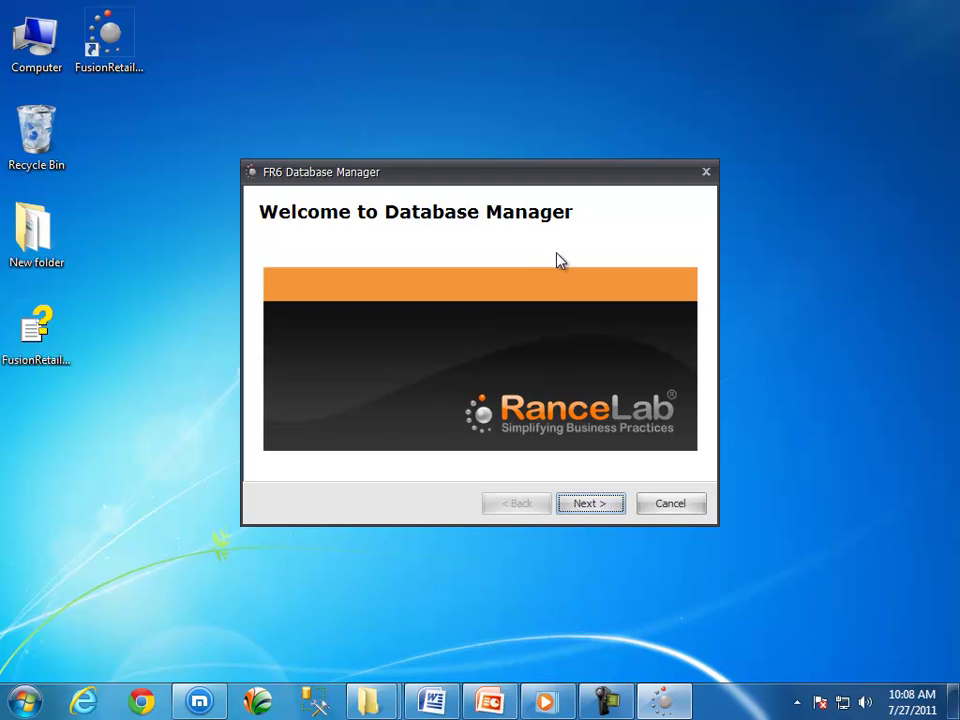
pyautogui.click(588, 507)
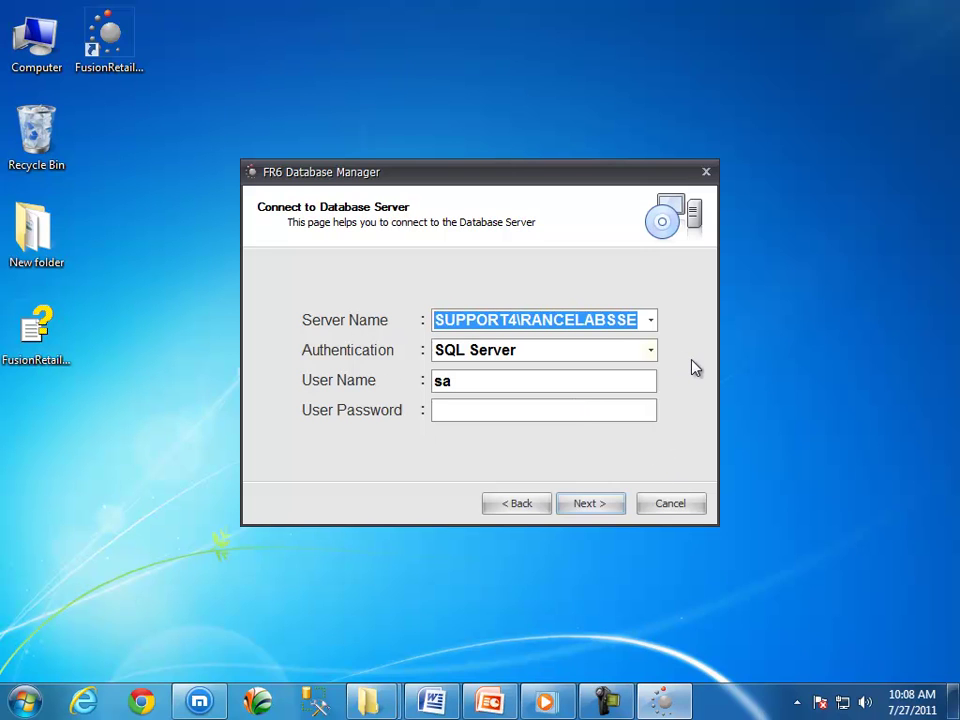
pyautogui.click(643, 320)
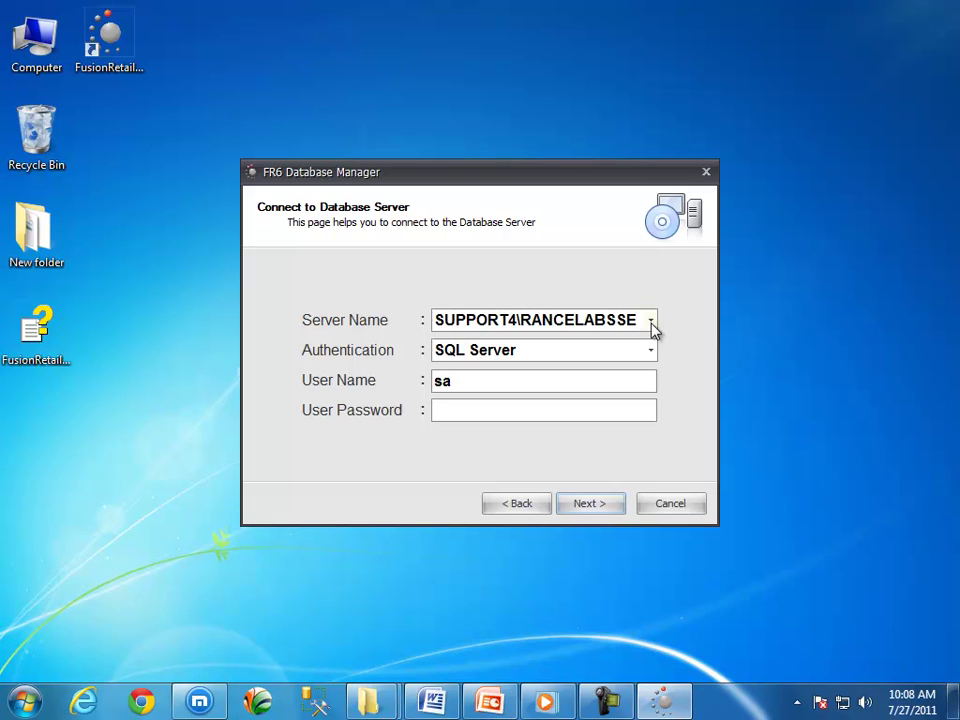
pyautogui.moveTo(641, 320); pyautogui.dragTo(520, 320)
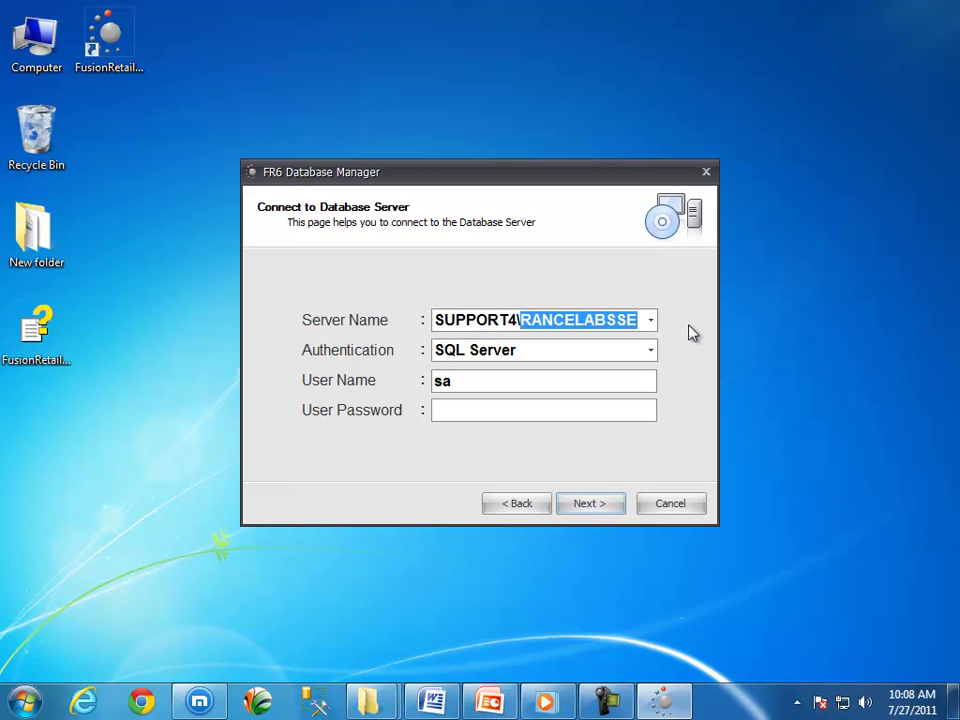
pyautogui.press('End')
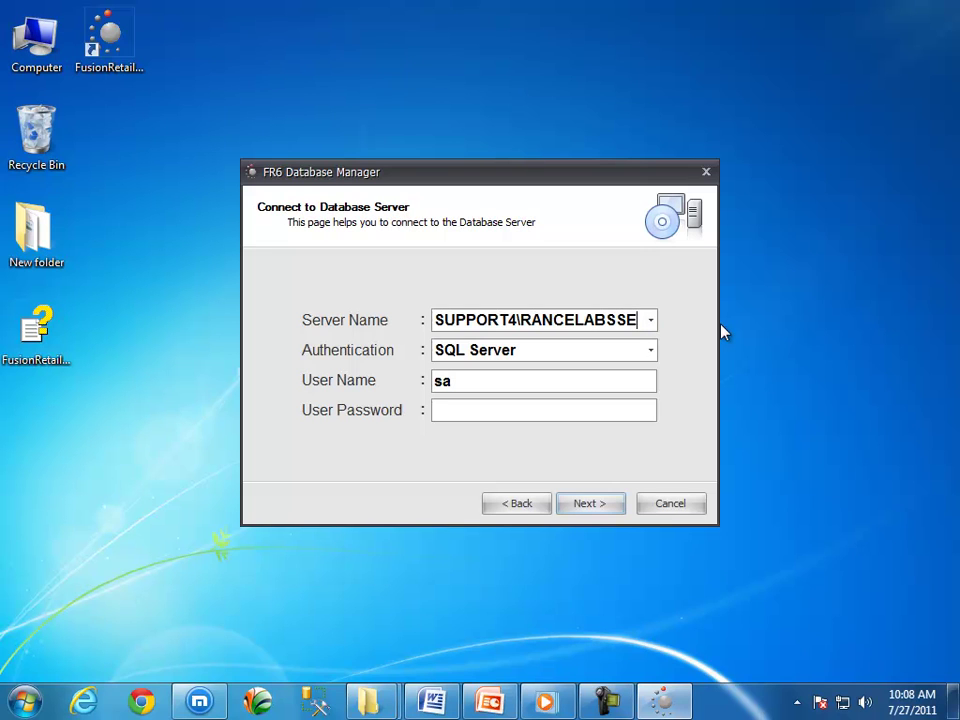
pyautogui.moveTo(514, 317); pyautogui.dragTo(434, 318)
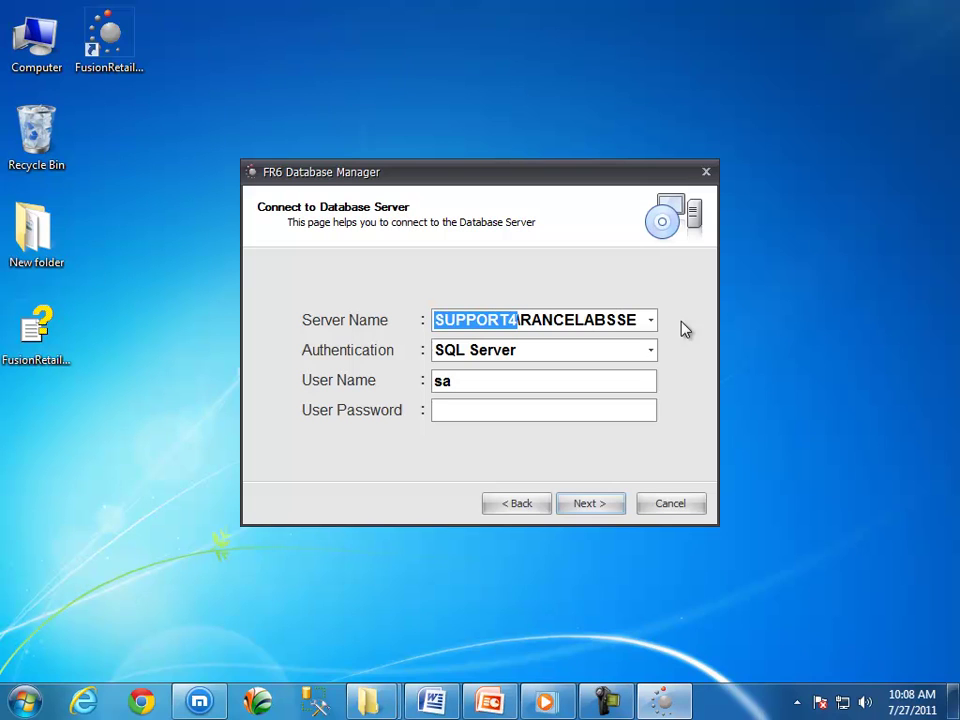
pyautogui.click(640, 320)
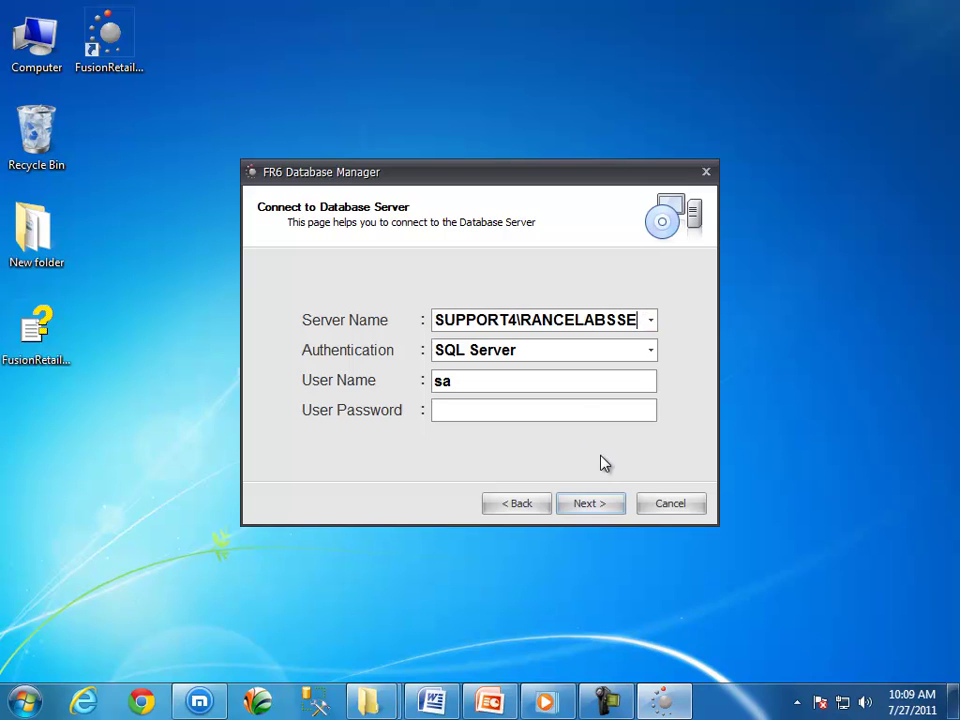
pyautogui.moveTo(518, 320); pyautogui.dragTo(437, 319)
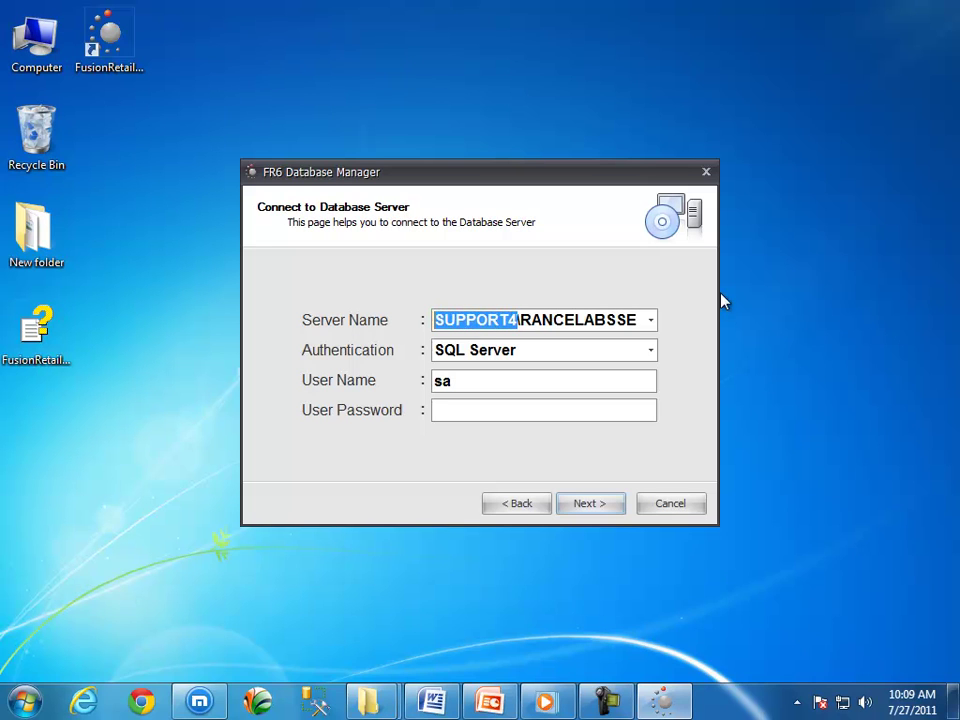
pyautogui.click(638, 319)
pyautogui.moveTo(638, 319); pyautogui.dragTo(432, 318)
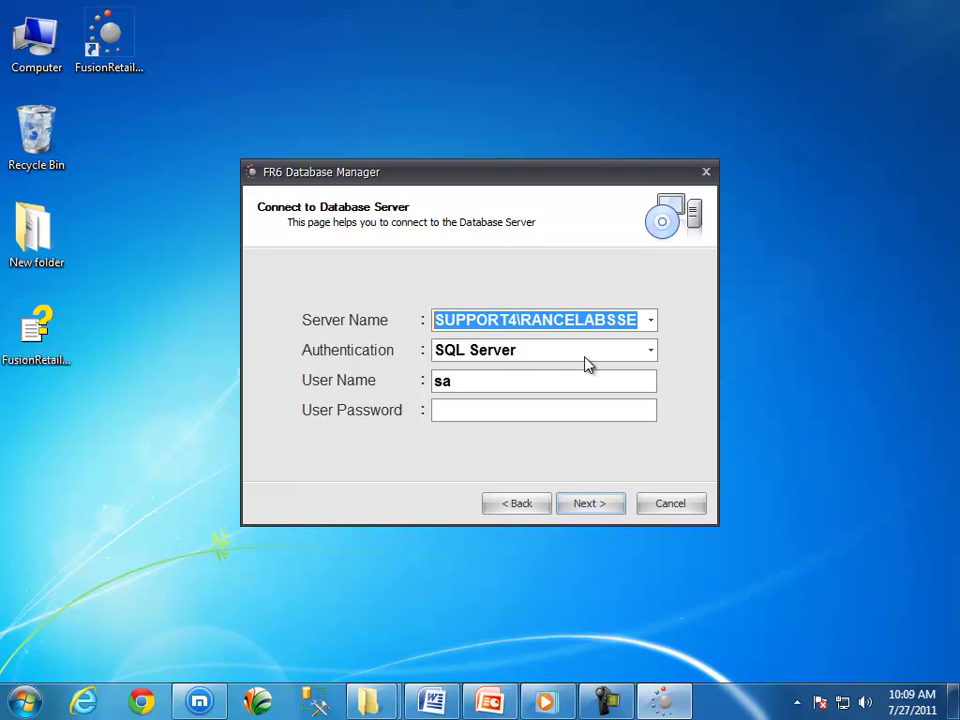
pyautogui.click(650, 351)
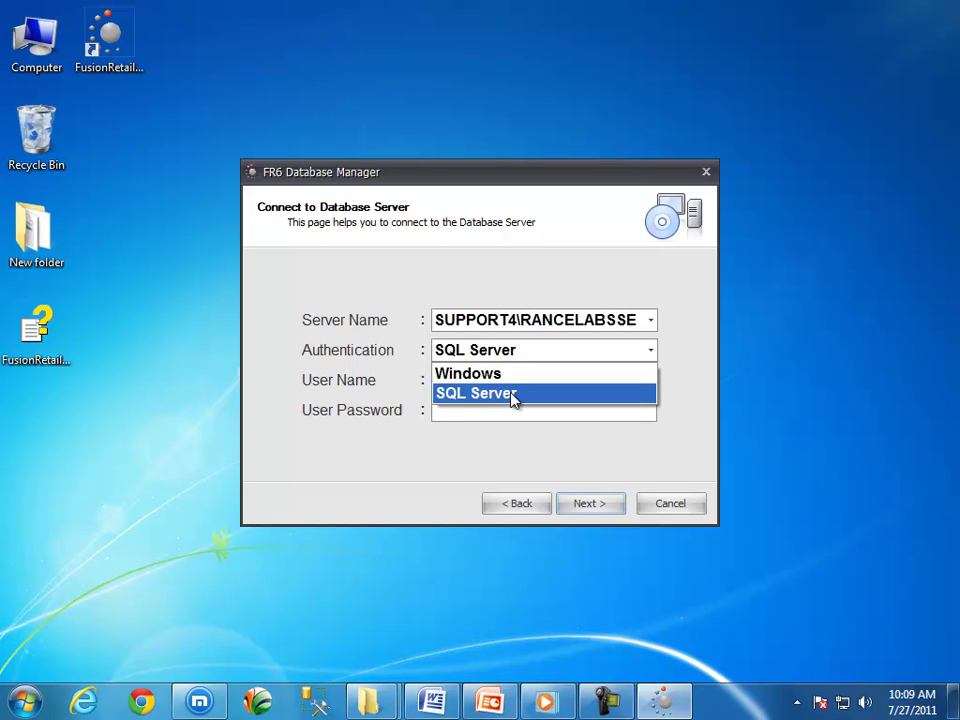
pyautogui.click(513, 394)
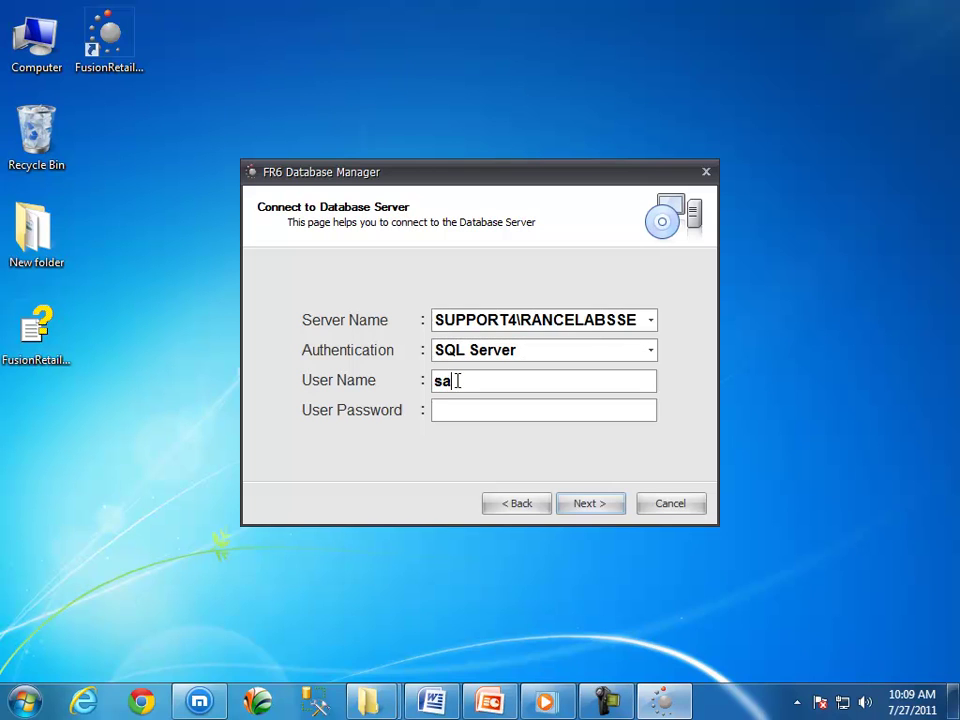
pyautogui.moveTo(456, 380); pyautogui.dragTo(433, 381)
pyautogui.click(439, 411)
# Accept the connection details and choose to restore a database from backup.
pyautogui.click(592, 510)
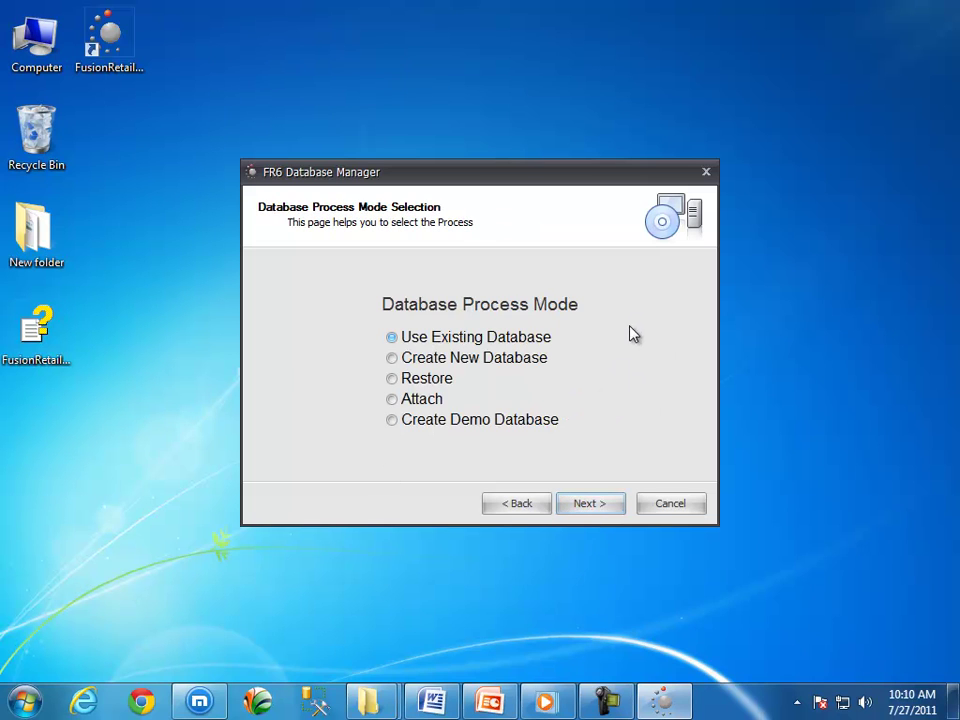
pyautogui.click(430, 381)
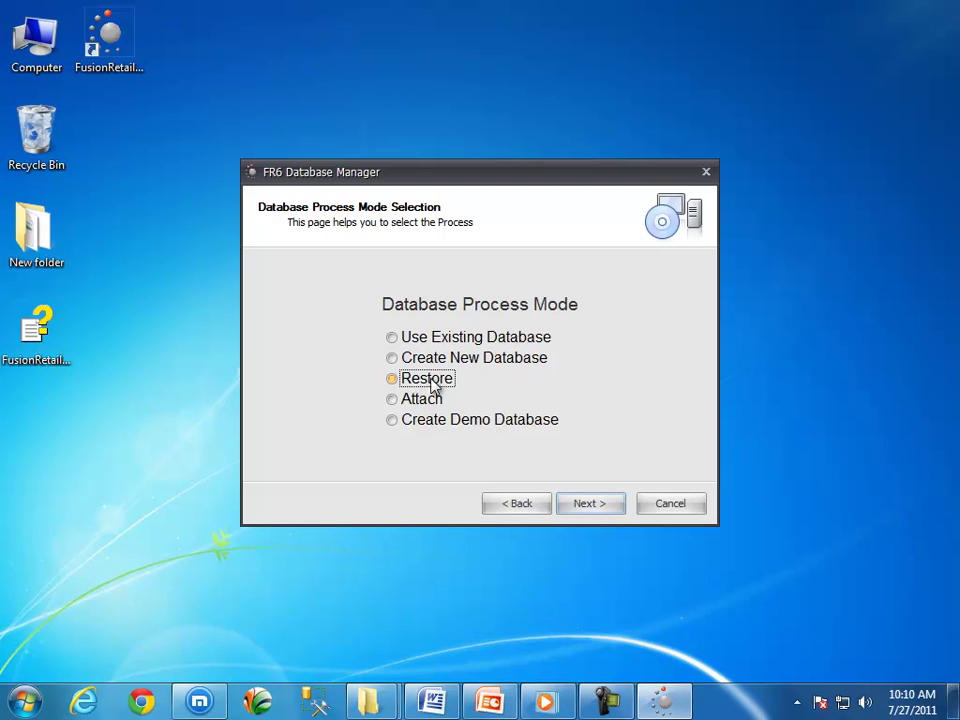
pyautogui.click(589, 508)
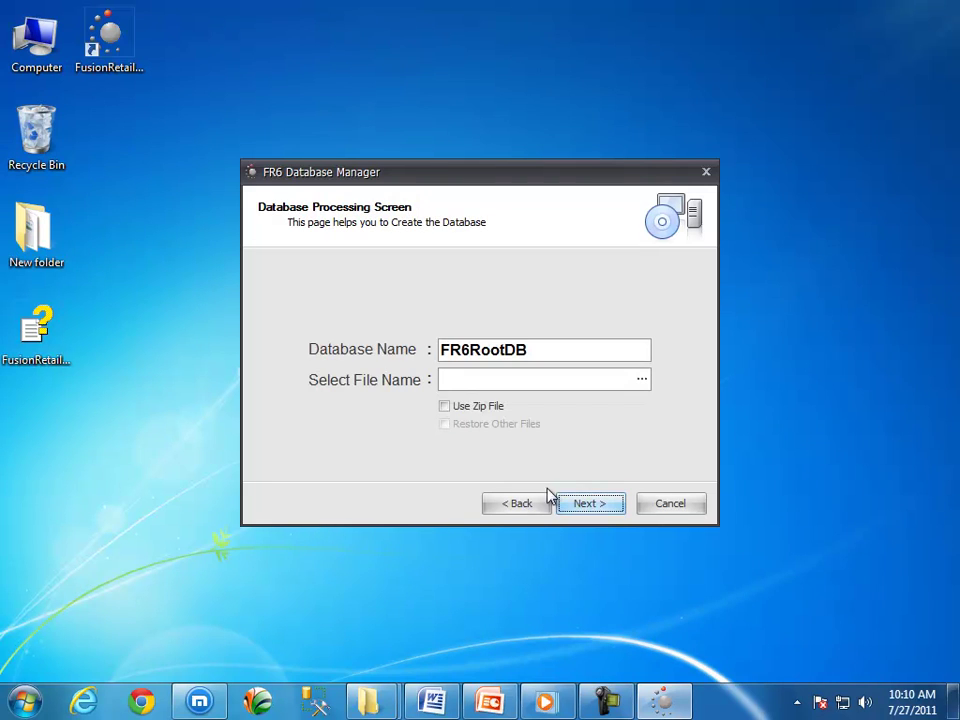
# Name the database 'Mydatabase' and tick Use Zip File and Restore Other Files.
pyautogui.moveTo(564, 349); pyautogui.dragTo(436, 282)
pyautogui.write('M')
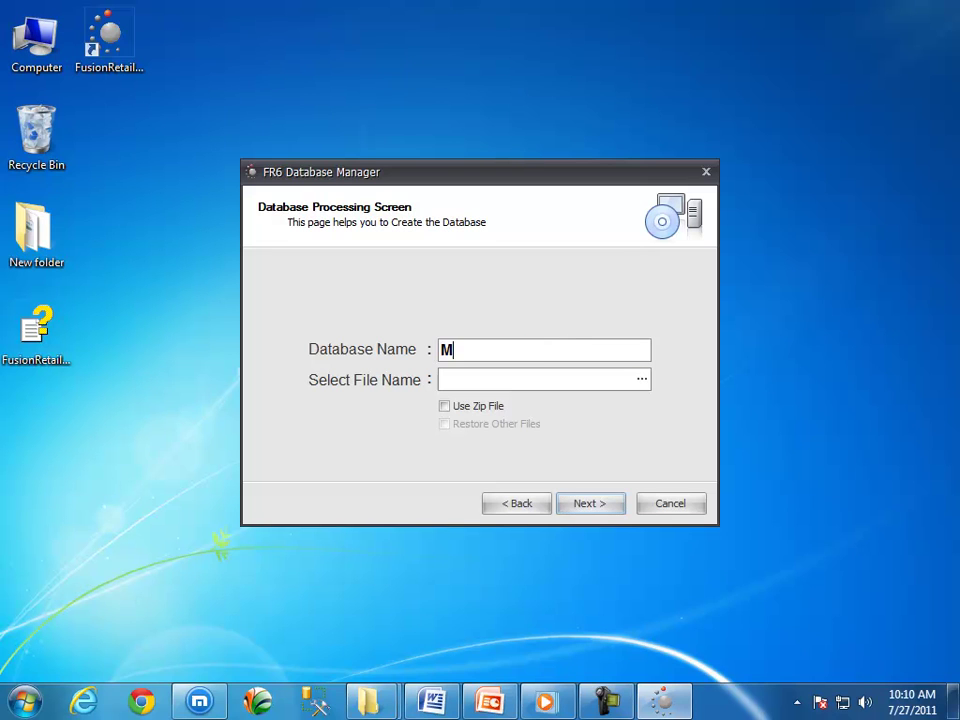
pyautogui.write('ydatabase')
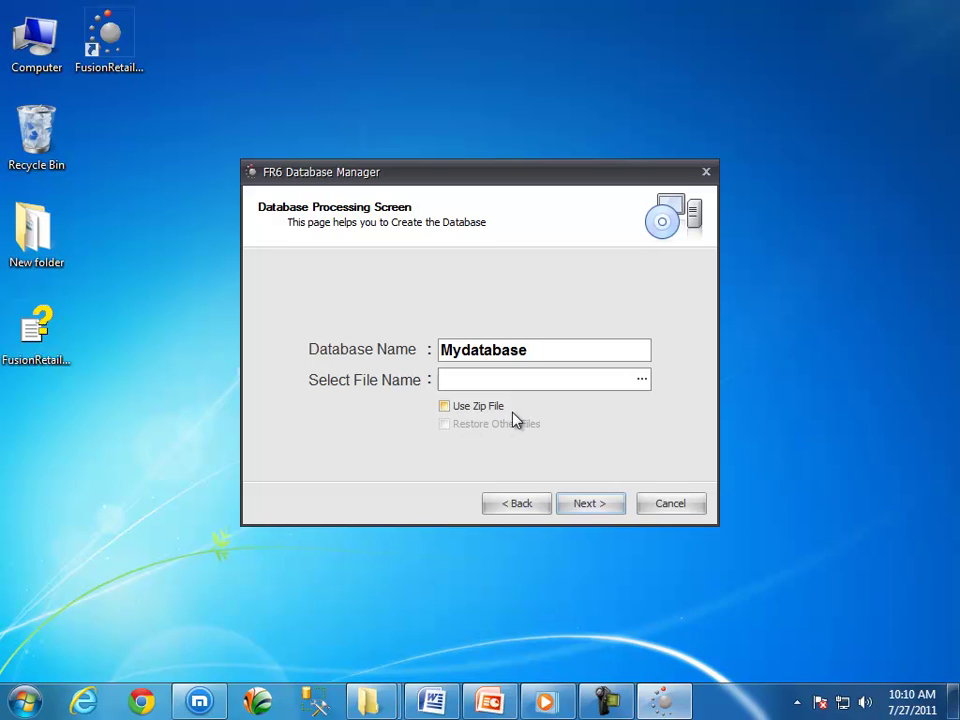
pyautogui.click(445, 408)
pyautogui.click(445, 426)
# Select C:\FusionRetail6\Backup\FR6DBBack726201135530.zip as the backup file.
pyautogui.click(645, 388)
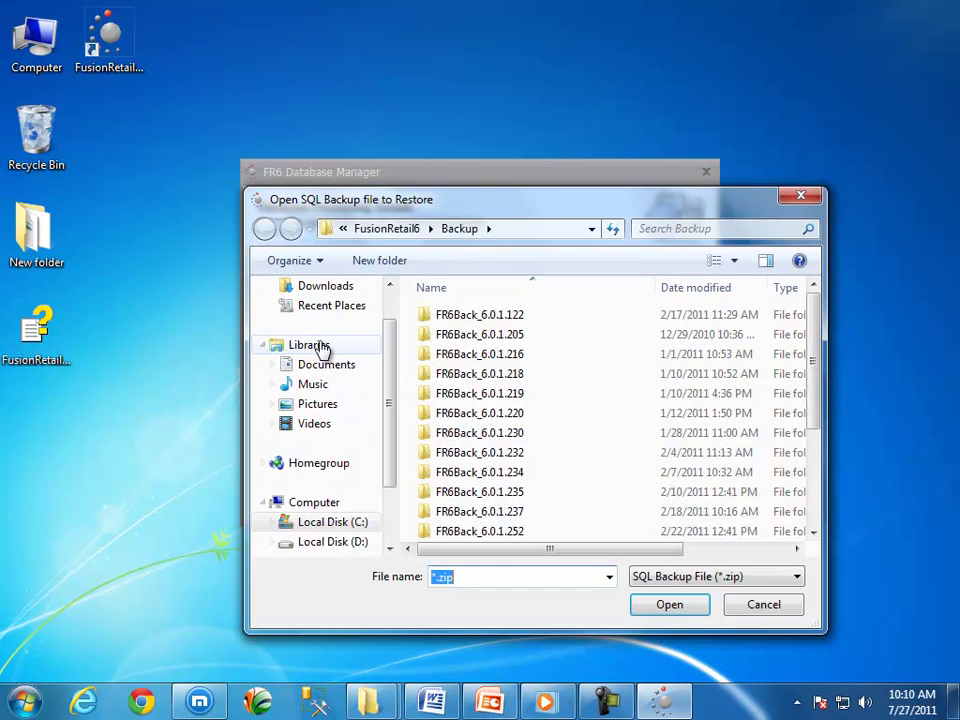
pyautogui.click(356, 343)
pyautogui.doubleClick(504, 476)
pyautogui.doubleClick(518, 348)
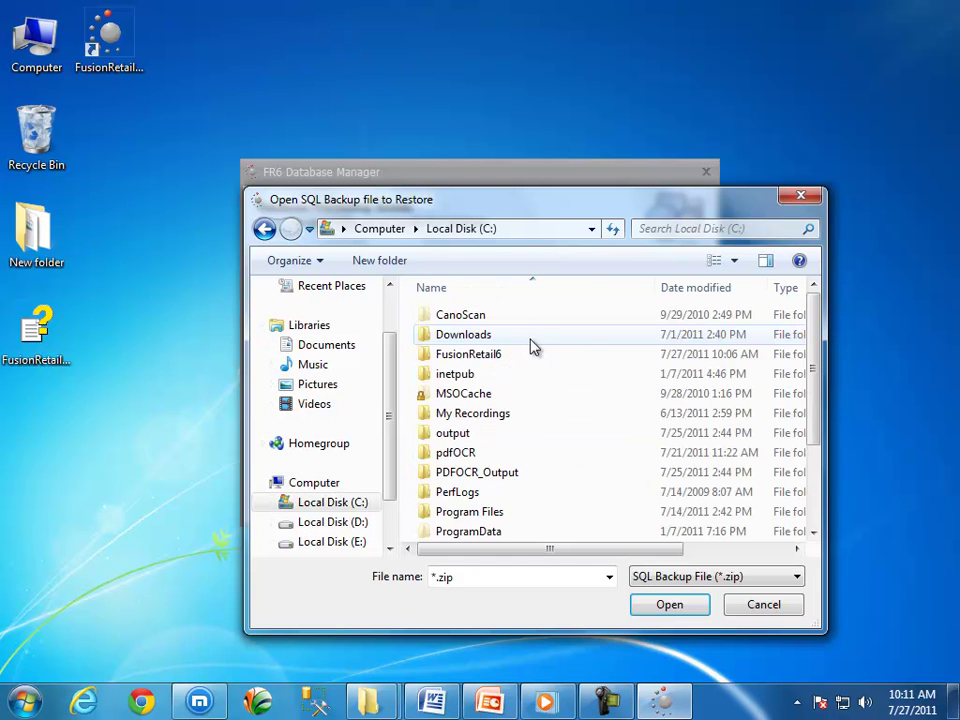
pyautogui.doubleClick(466, 360)
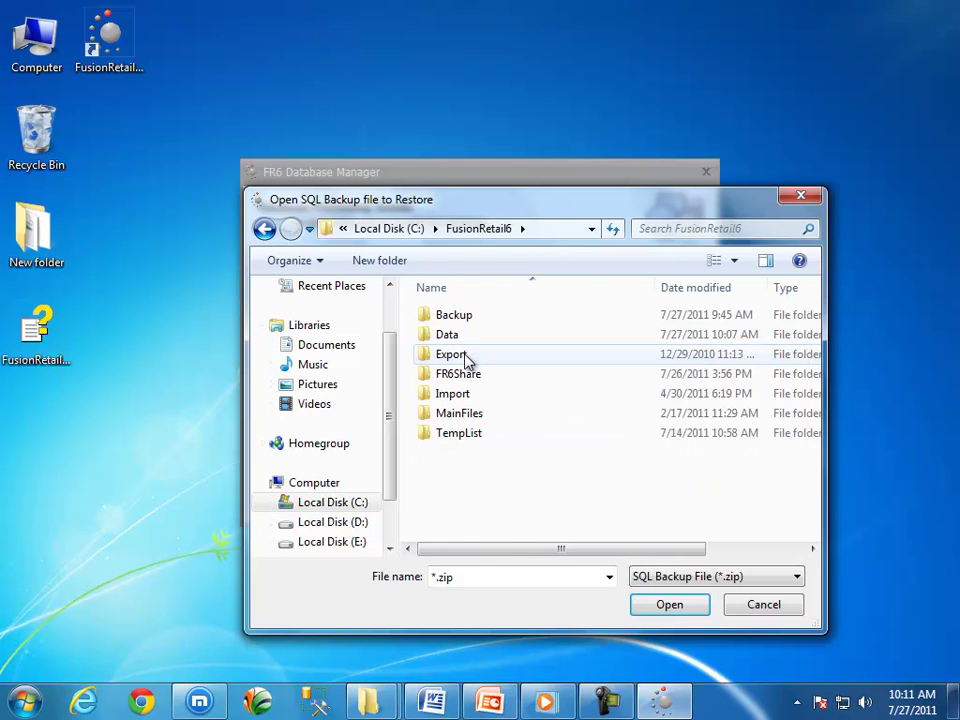
pyautogui.doubleClick(460, 320)
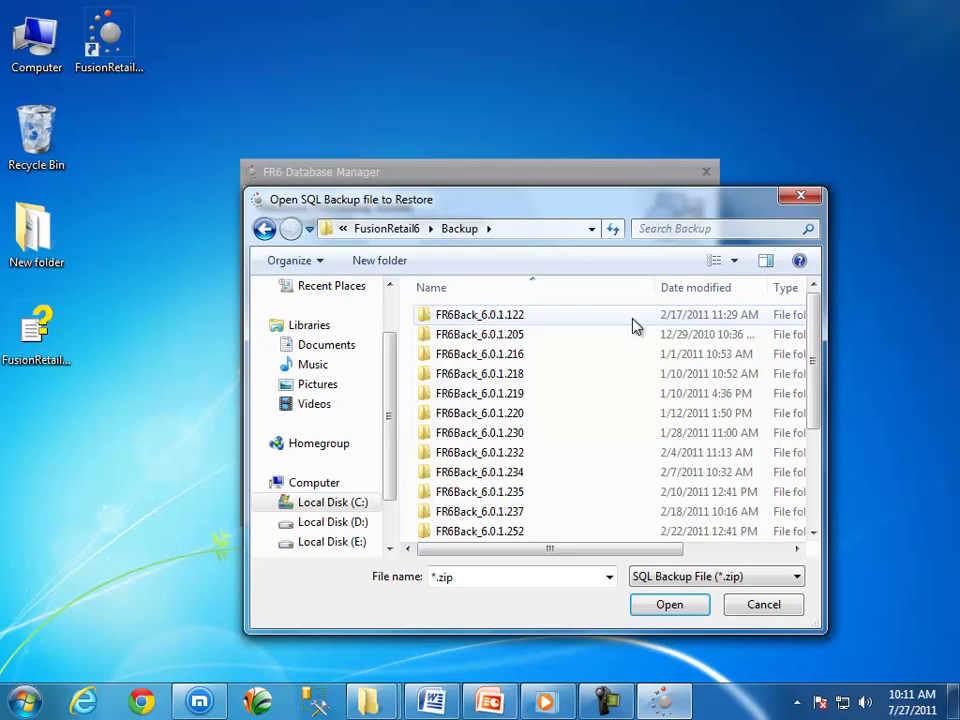
pyautogui.moveTo(813, 318); pyautogui.dragTo(814, 455)
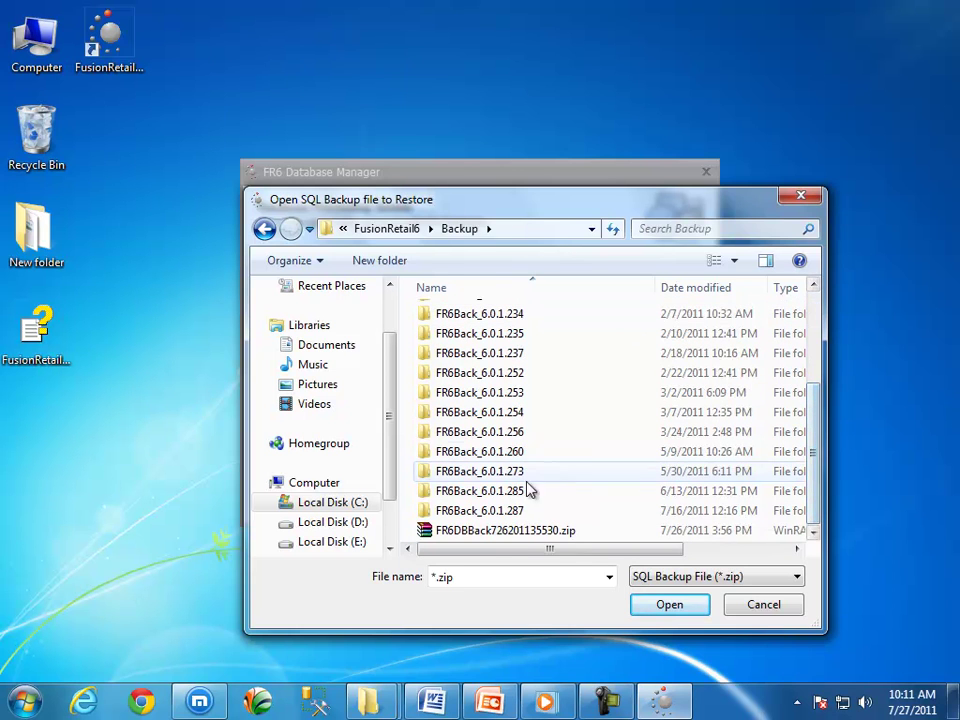
pyautogui.click(506, 531)
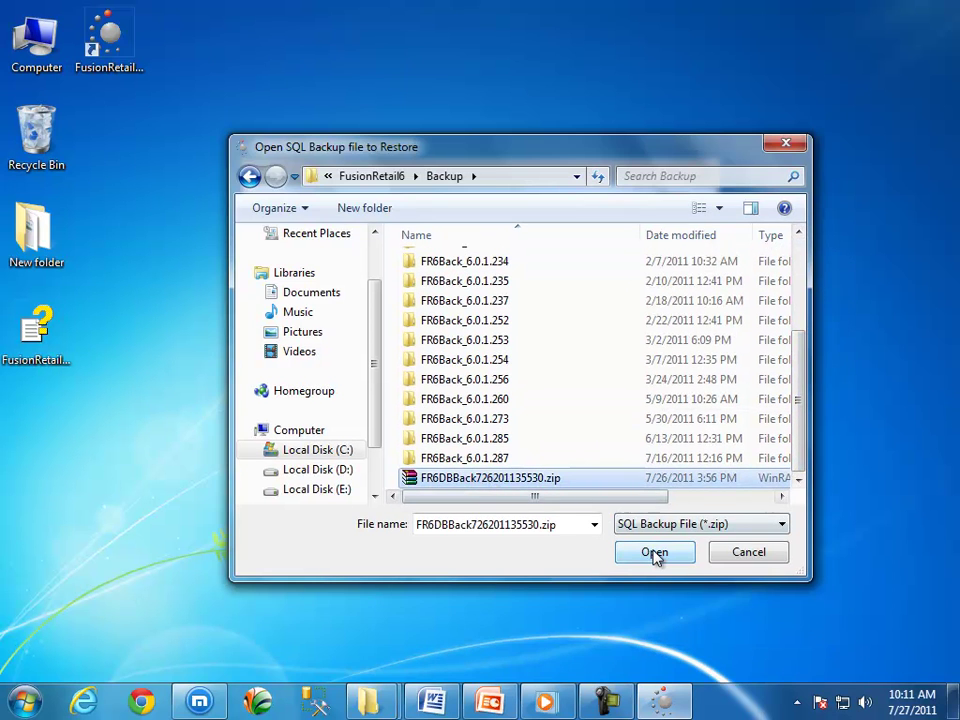
pyautogui.click(655, 555)
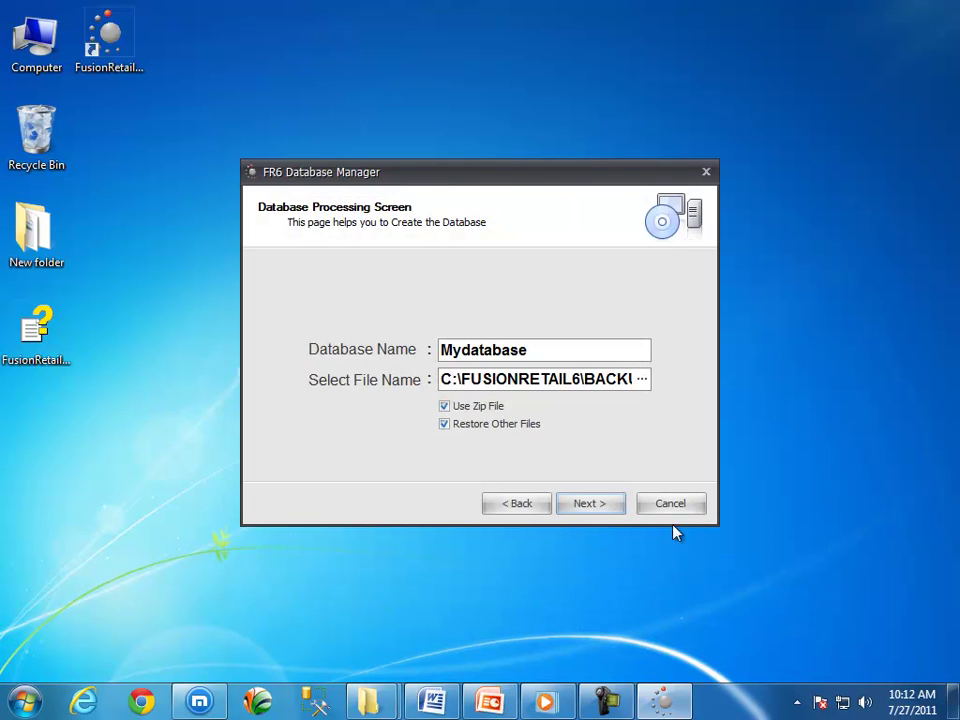
# Restore the backup into Mydatabase, confirm success, and set the station to Server.
pyautogui.click(607, 506)
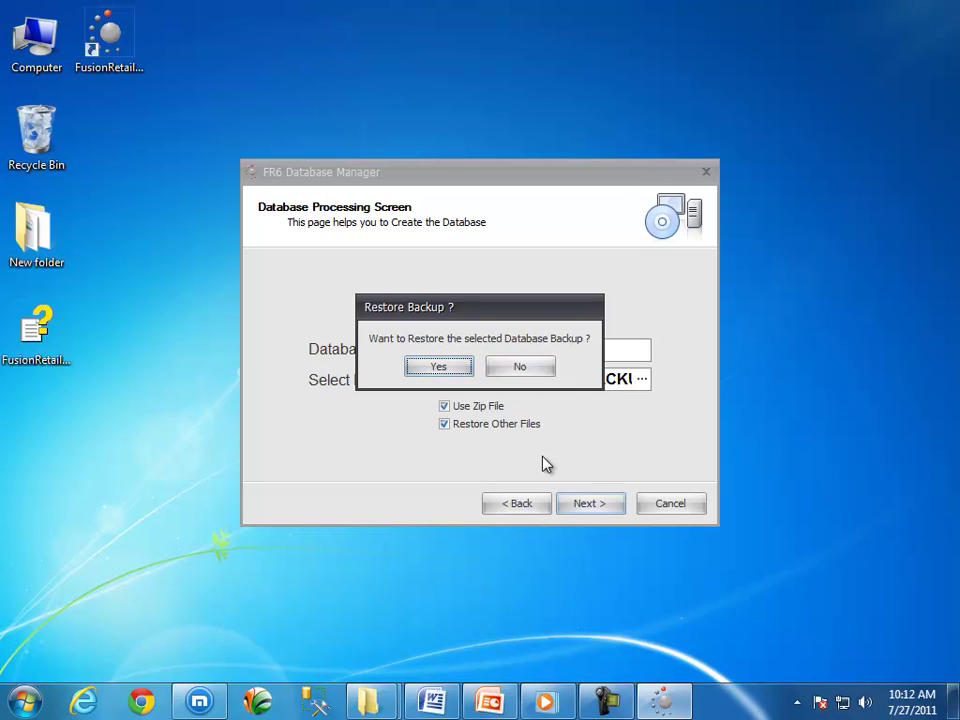
pyautogui.click(437, 369)
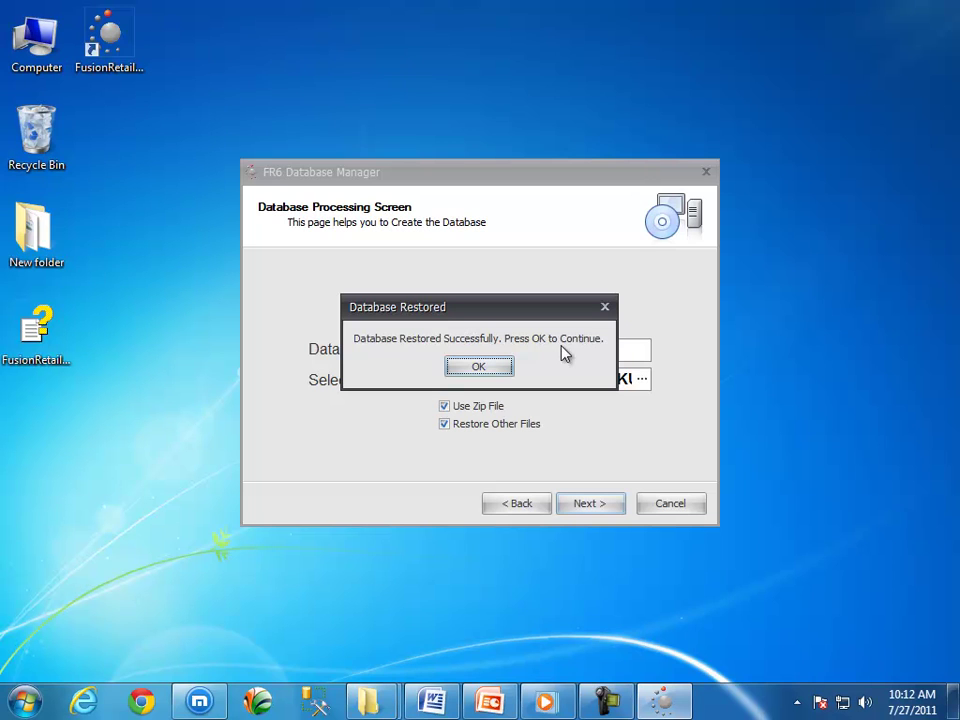
pyautogui.click(478, 367)
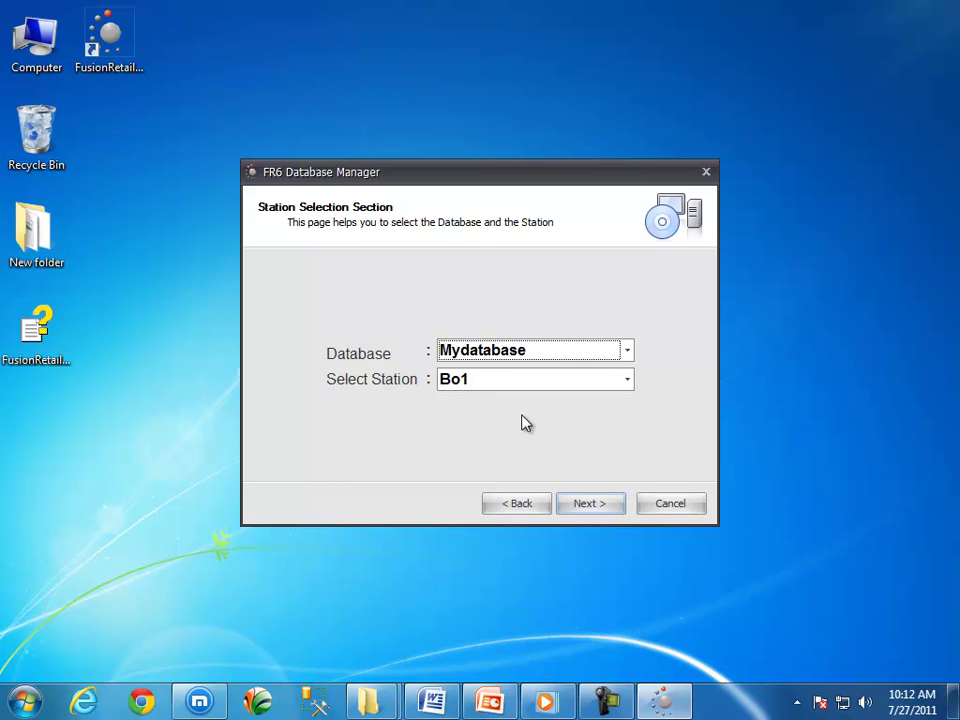
pyautogui.click(628, 382)
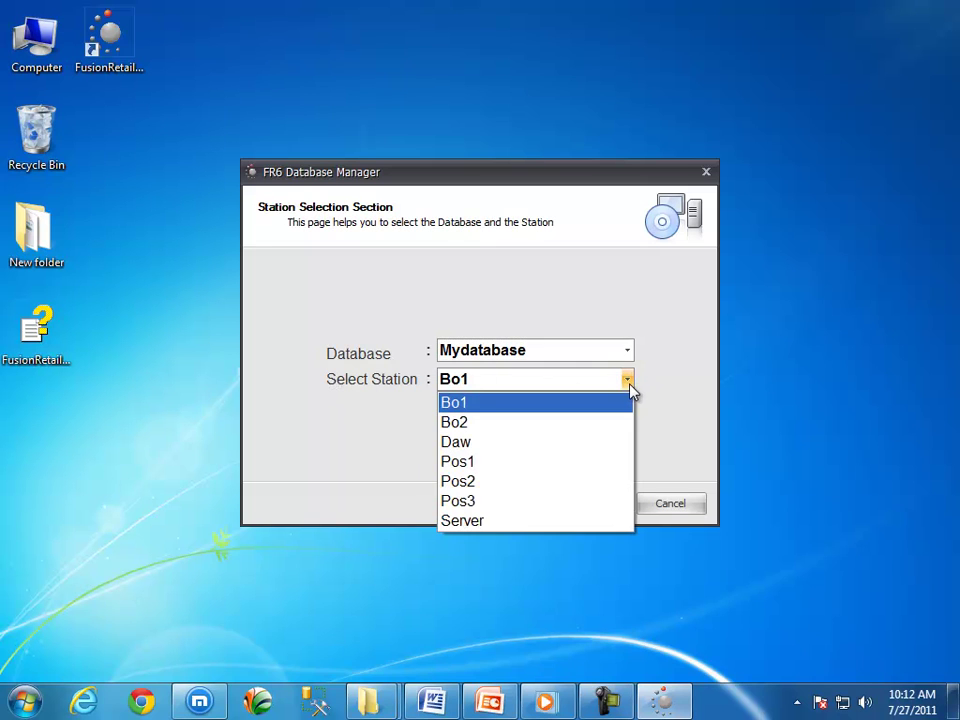
pyautogui.click(560, 522)
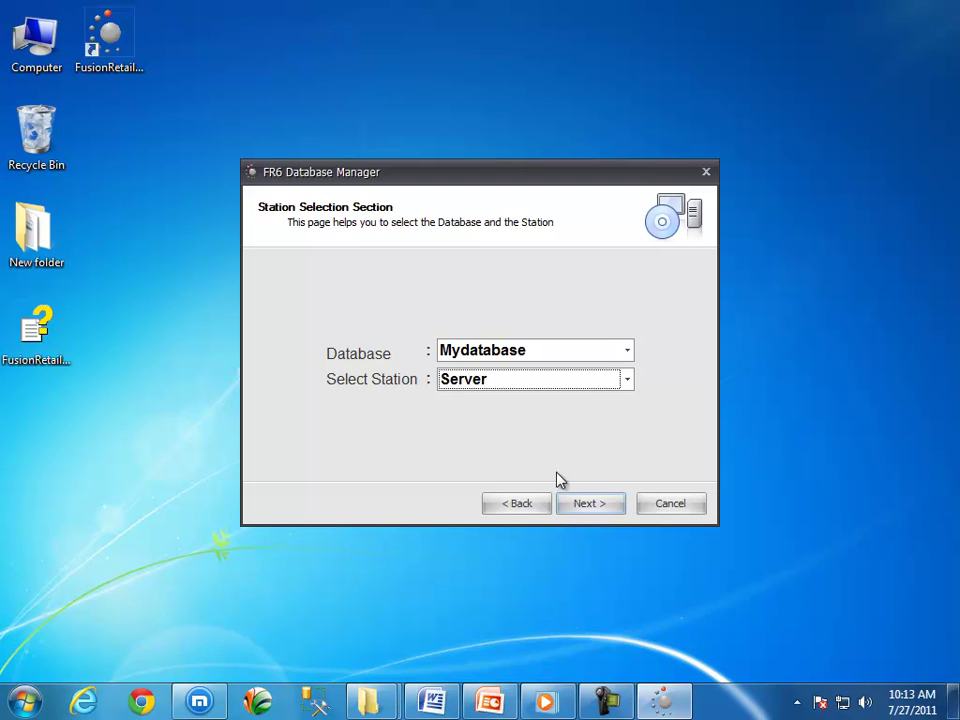
# Finish the wizard and log in with the administrator user name and password.
pyautogui.click(589, 505)
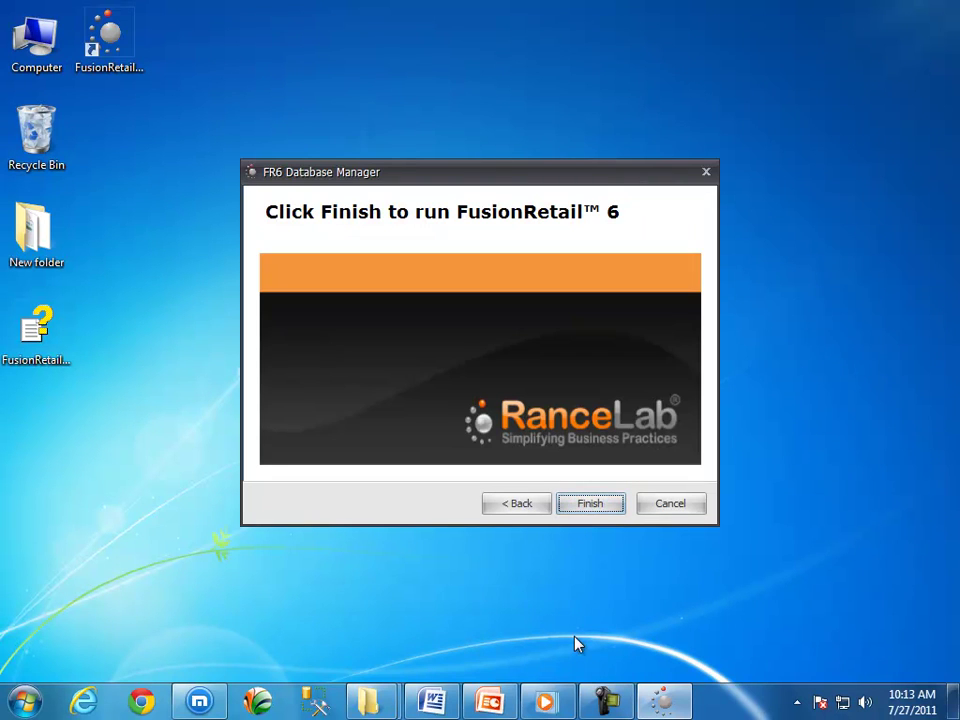
pyautogui.click(592, 505)
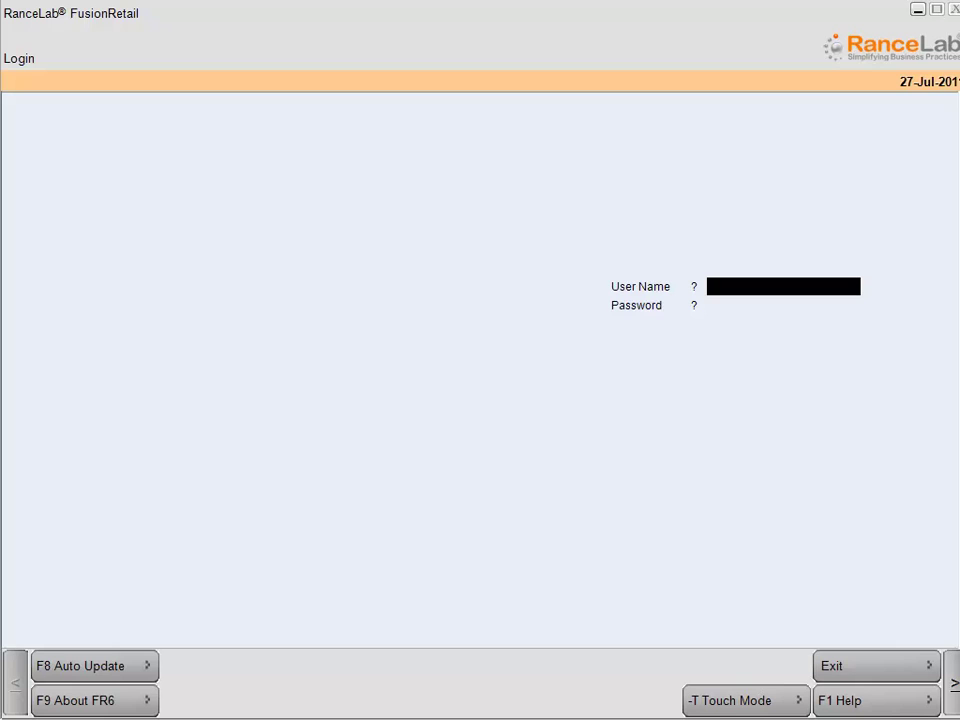
pyautogui.write('adm')
pyautogui.press('Return')
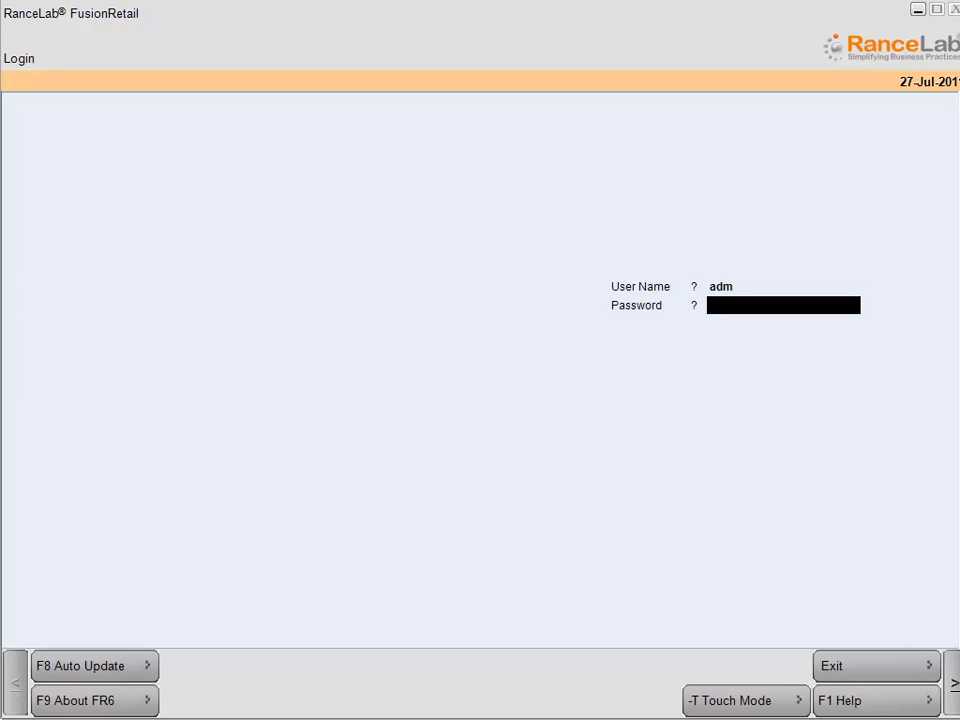
pyautogui.write('adm')
pyautogui.press('Return')
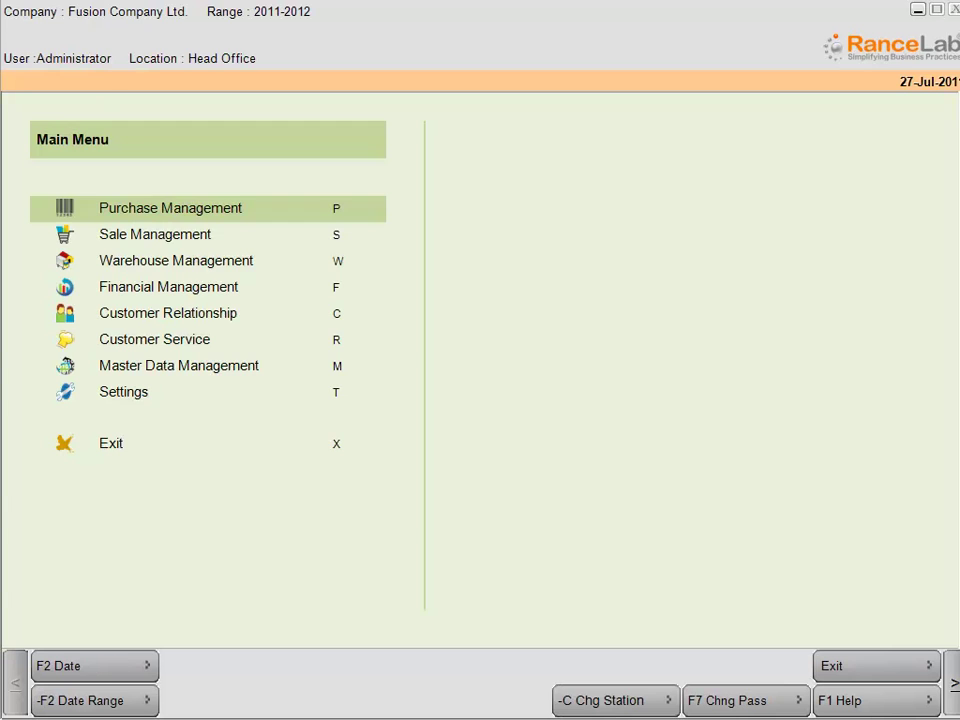